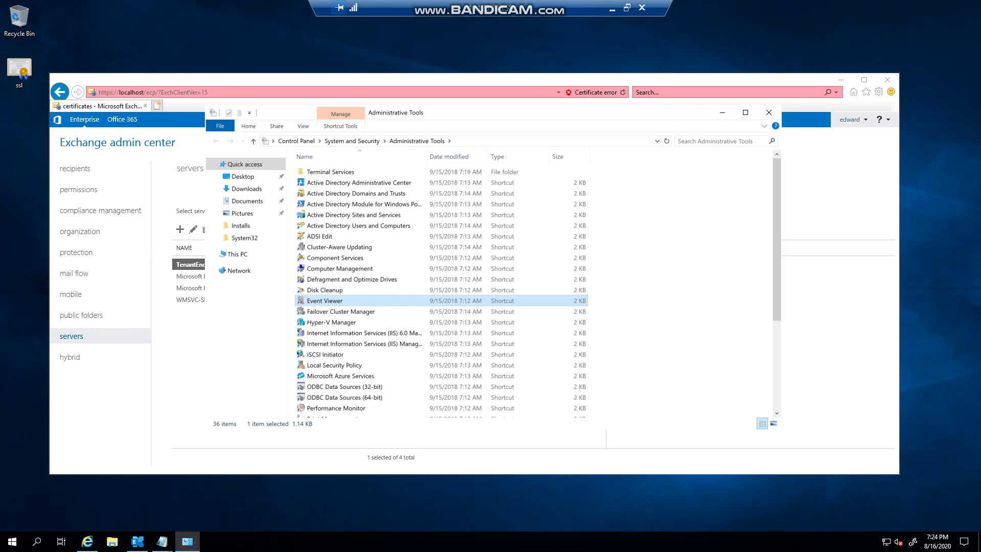
Open ADSI Edit from Administrative Tools and move its window clear of the desktop edge.
left_click(327, 237)
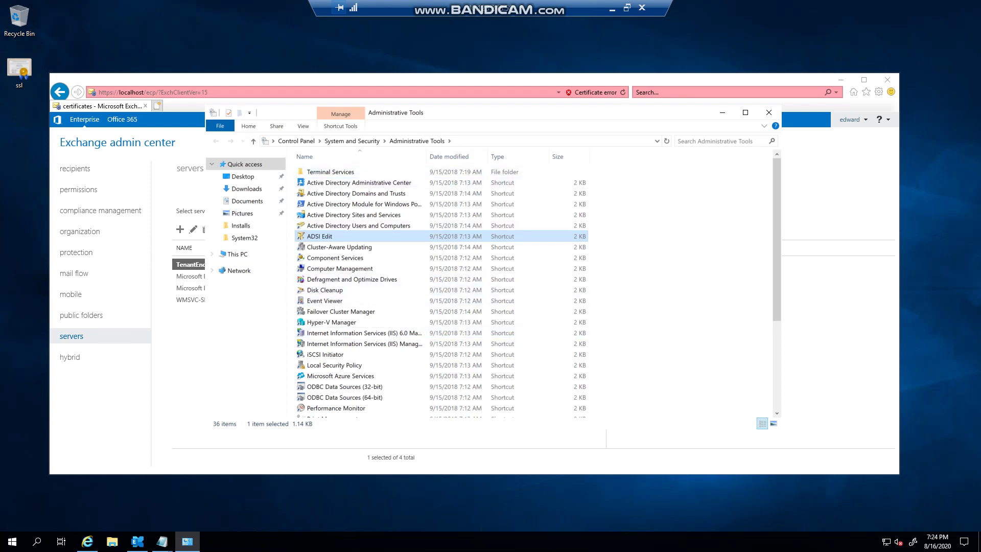
key("Return")
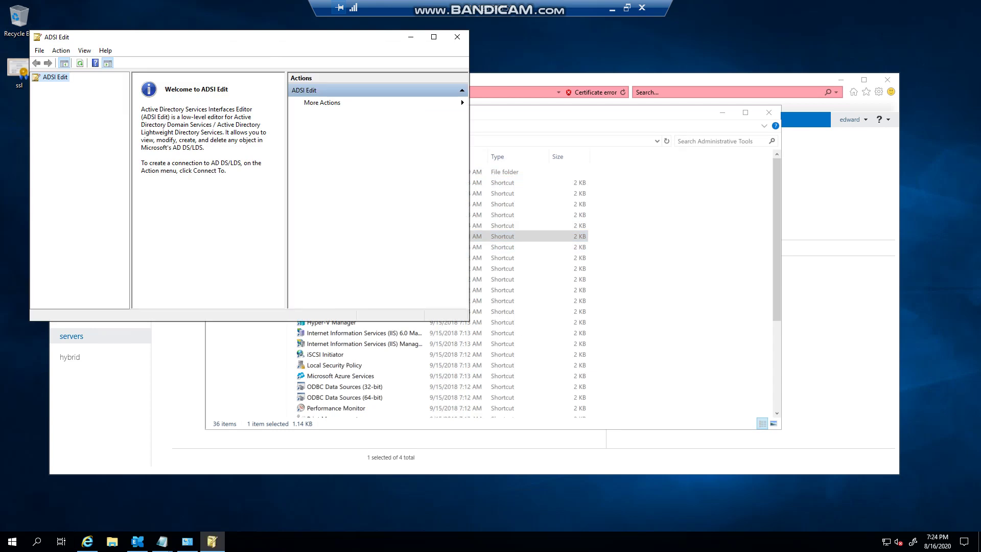
left_click_drag(224, 37, 371, 48)
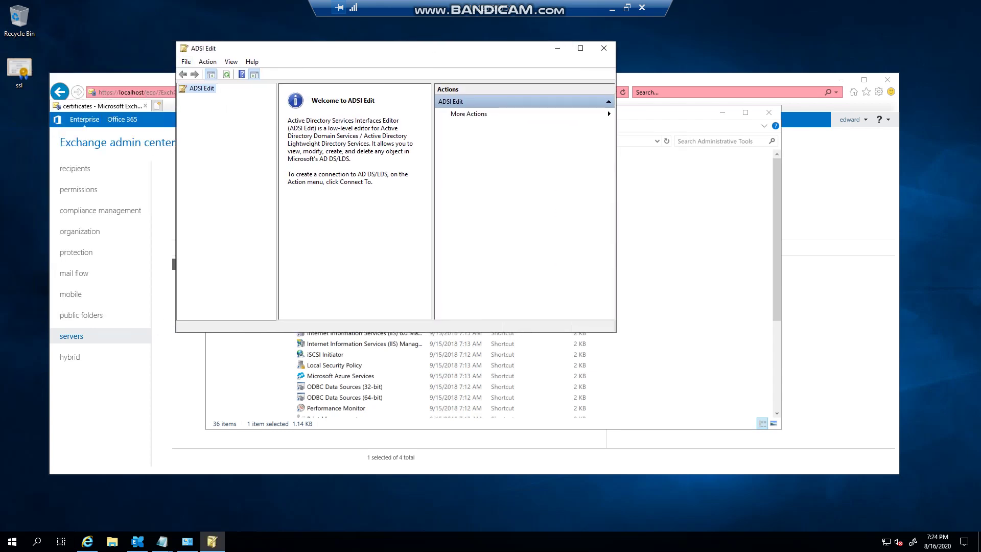
Connect ADSI Edit to the well-known Configuration naming context on the default domain server.
left_click(186, 62)
key("Escape")
key("shift+F10")
key("Down")
key("Return")
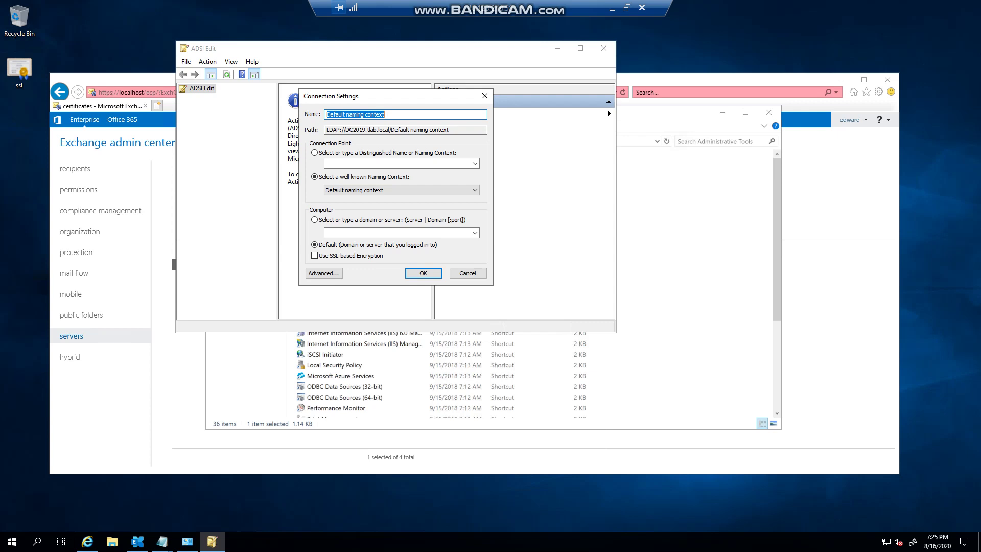
left_click(402, 190)
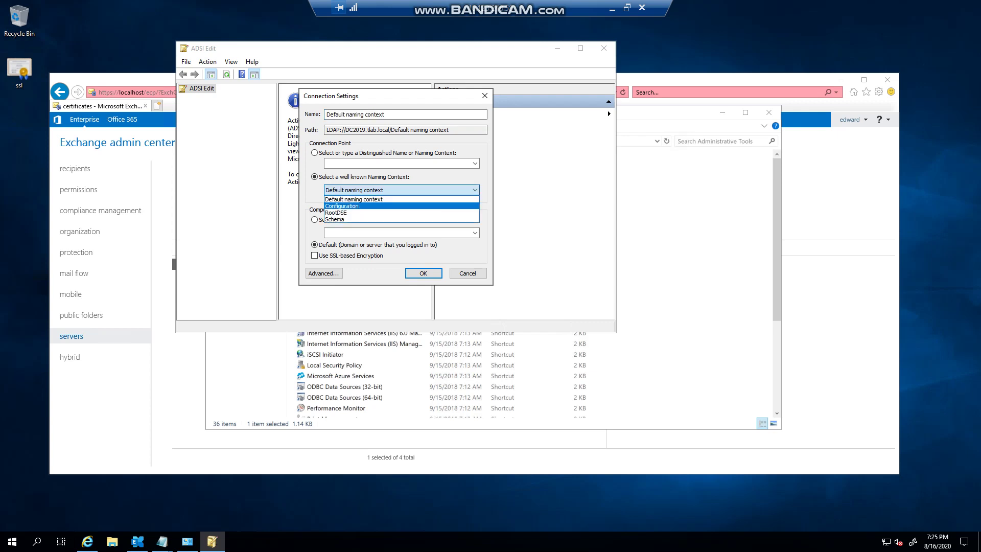
key("Return")
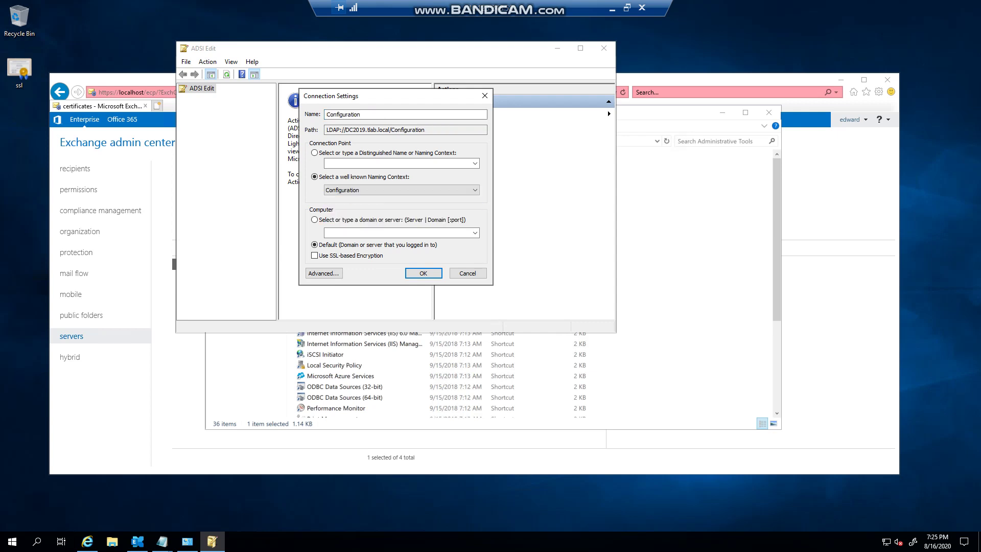
key("Return")
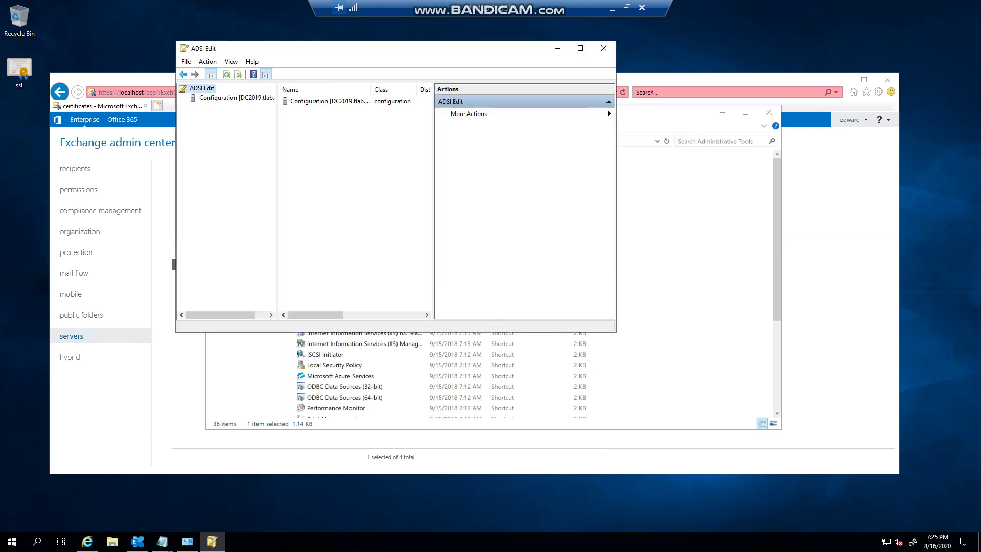
Maximize ADSI Edit and expand the Configuration connection down to the contents of CN=Services.
left_click(581, 48)
left_click_drag(101, 154, 194, 153)
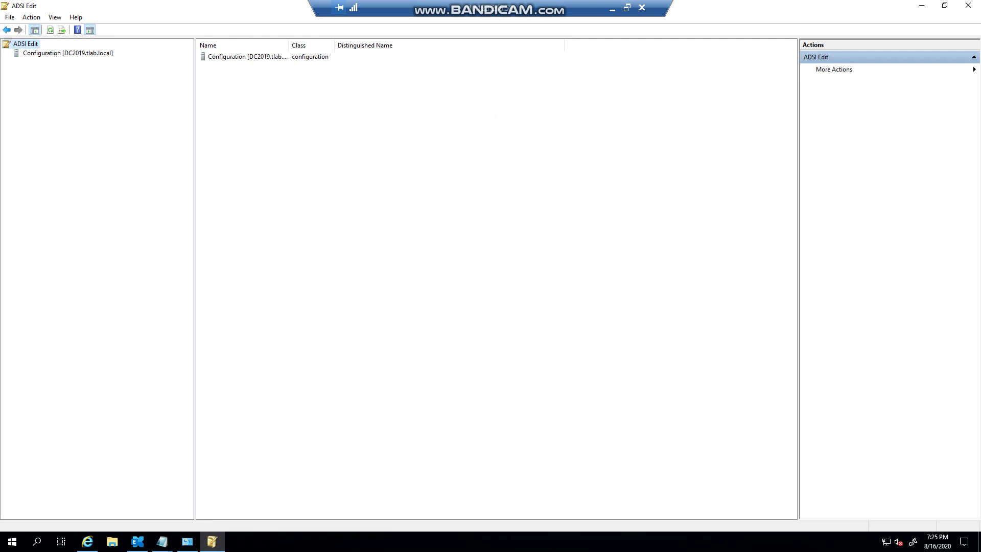
left_click(67, 53)
left_click(6, 53)
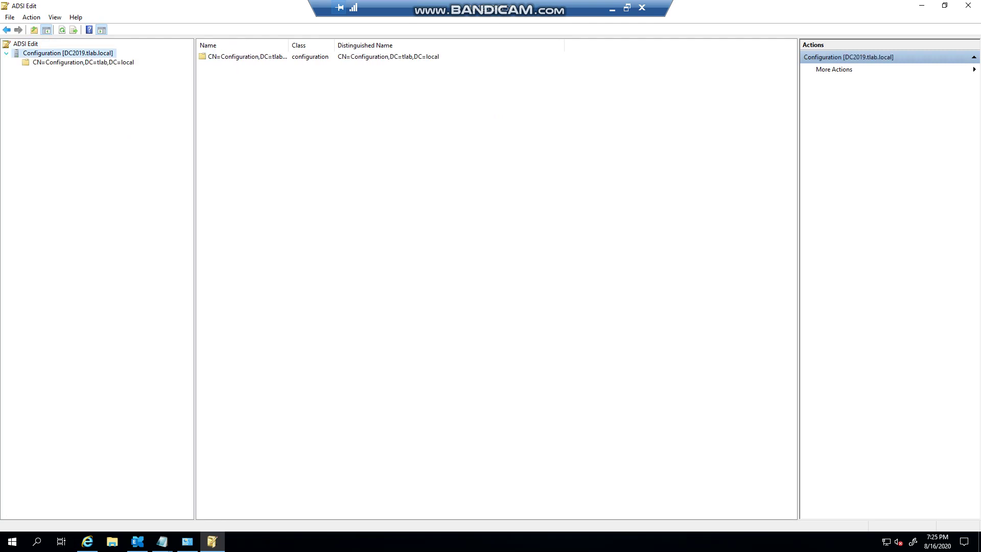
left_click(83, 63)
key("Right")
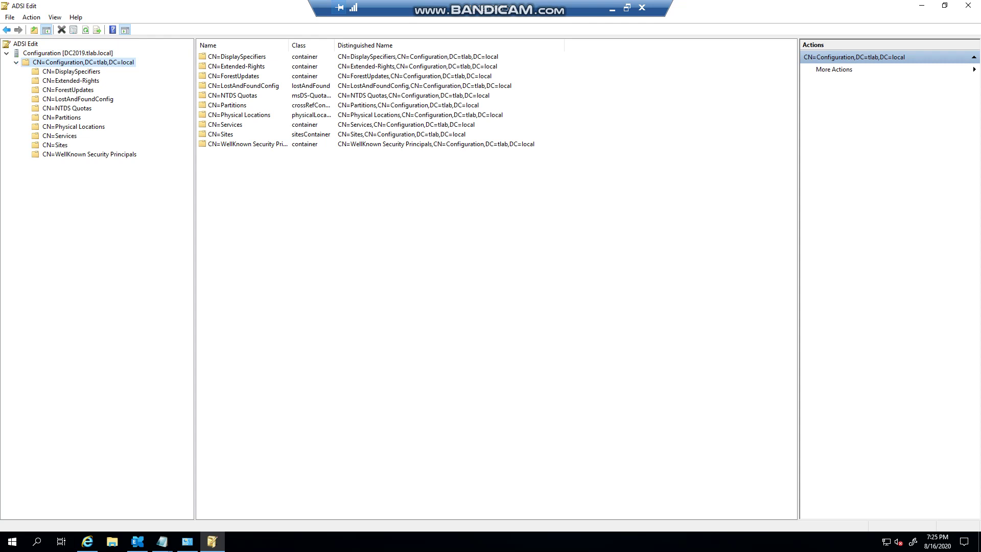
double_click(59, 136)
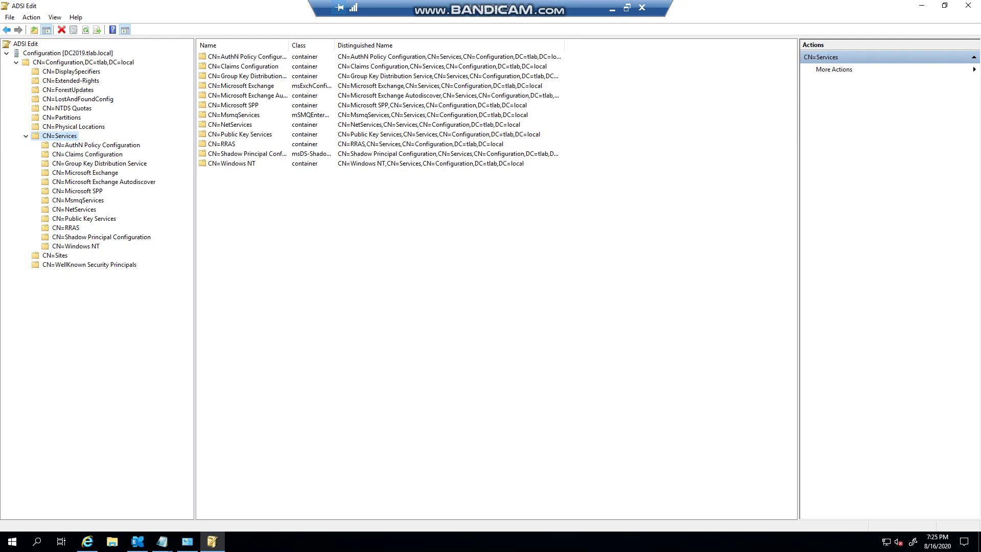
Expand CN=Microsoft Exchange through CN=FirstOrganization and CN=Administrative Groups to the contents of the Exchange Administrative Group, widening the tree for long names.
double_click(85, 172)
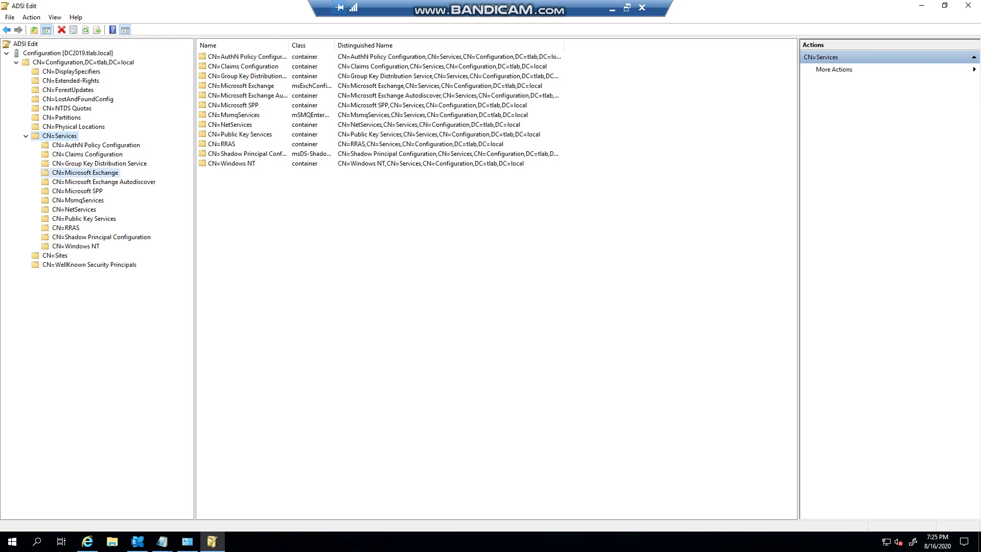
left_click(91, 182)
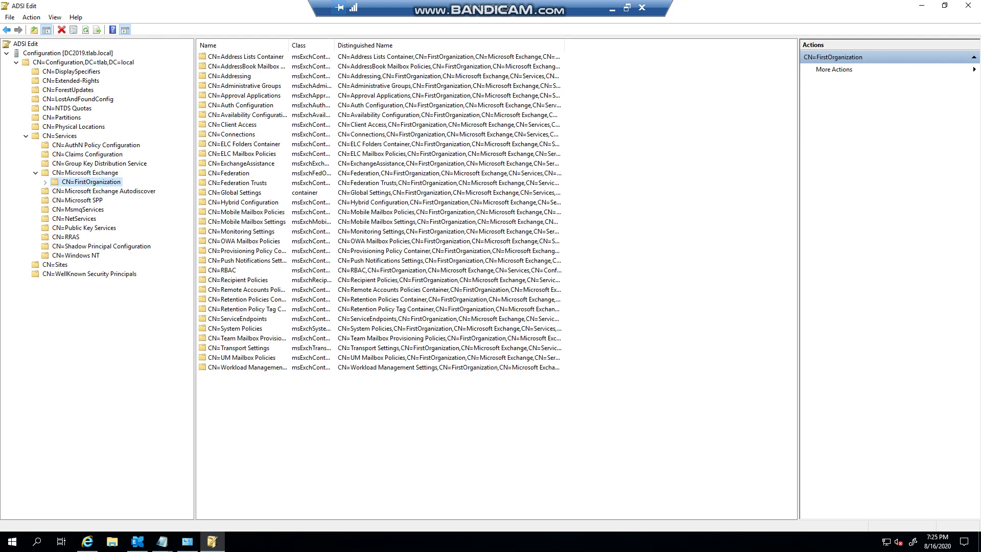
left_click(45, 182)
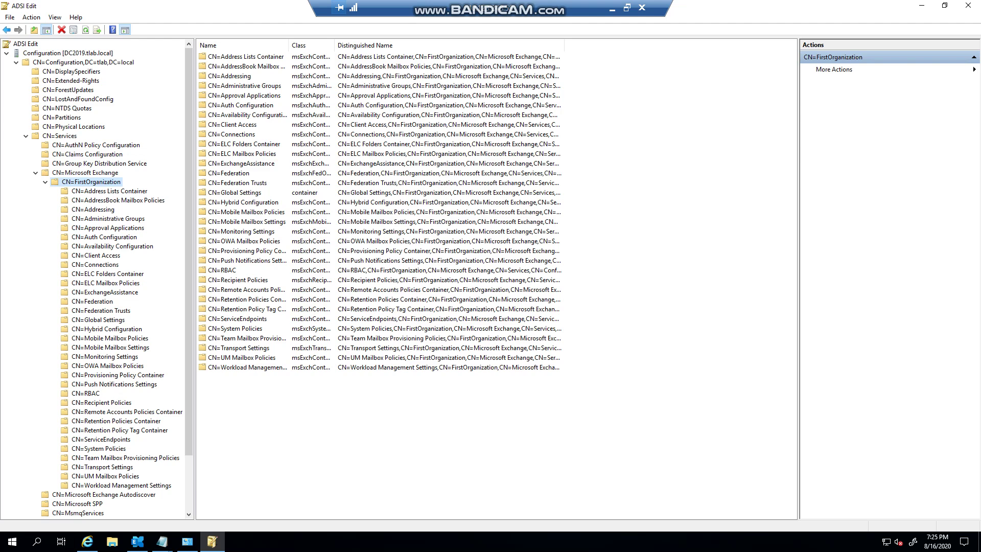
double_click(108, 219)
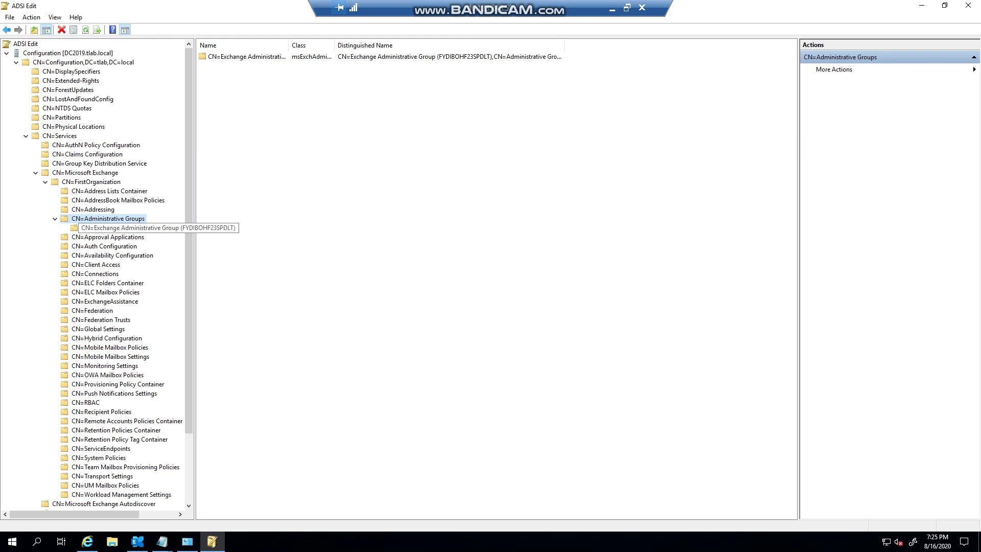
left_click_drag(195, 227, 267, 228)
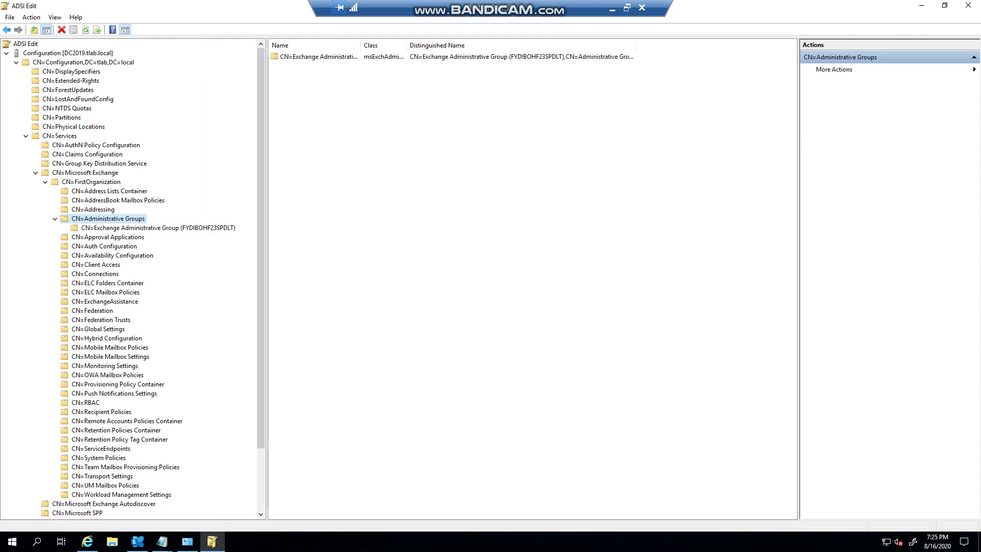
double_click(159, 228)
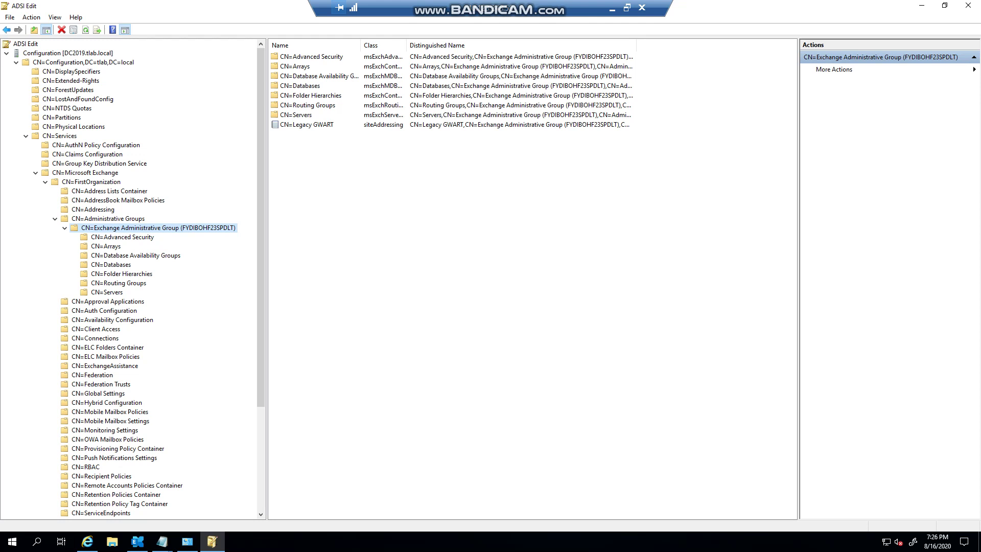
Expand CN=Databases in the Exchange Administrative Group and widen the Name column to read the full mailbox database names.
left_click(111, 264)
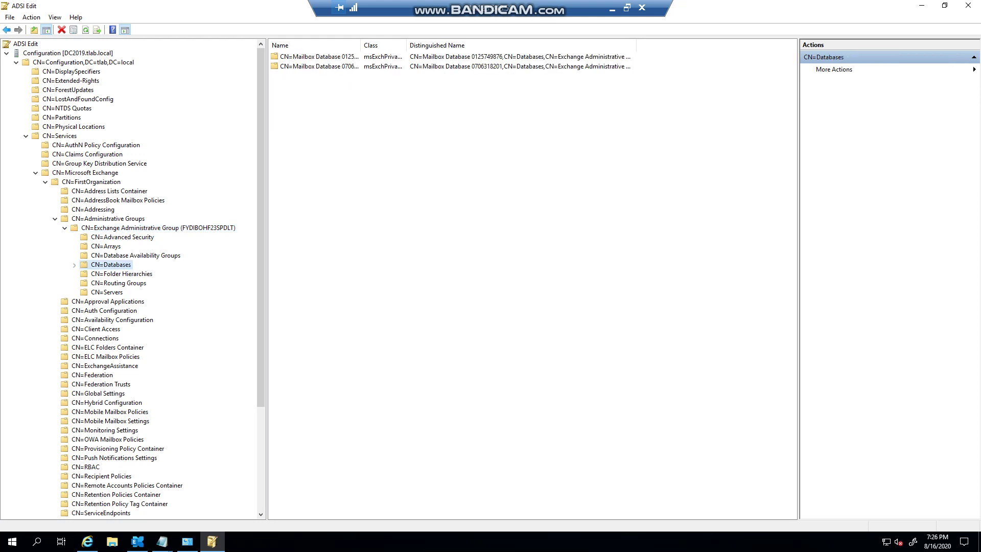
left_click_drag(360, 46, 426, 46)
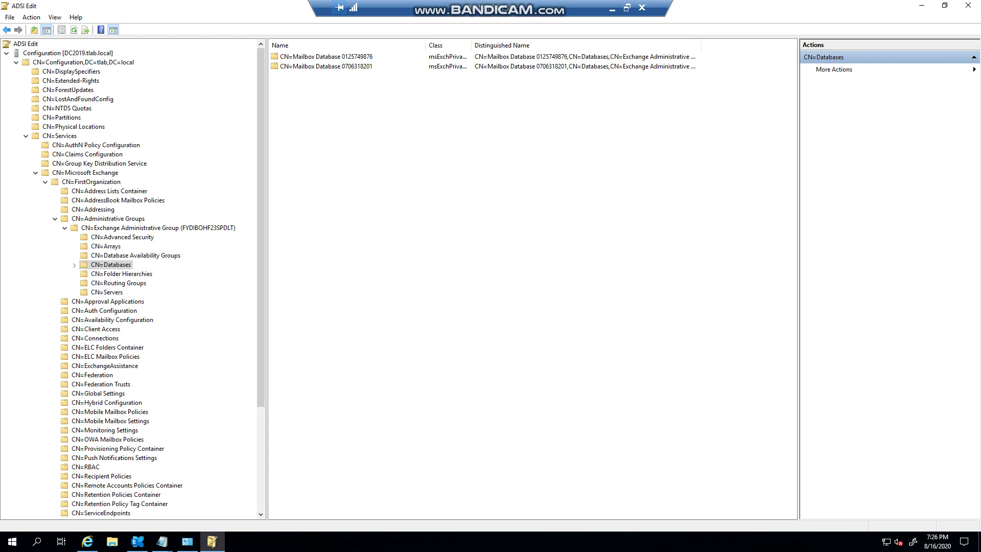
right_click(109, 265)
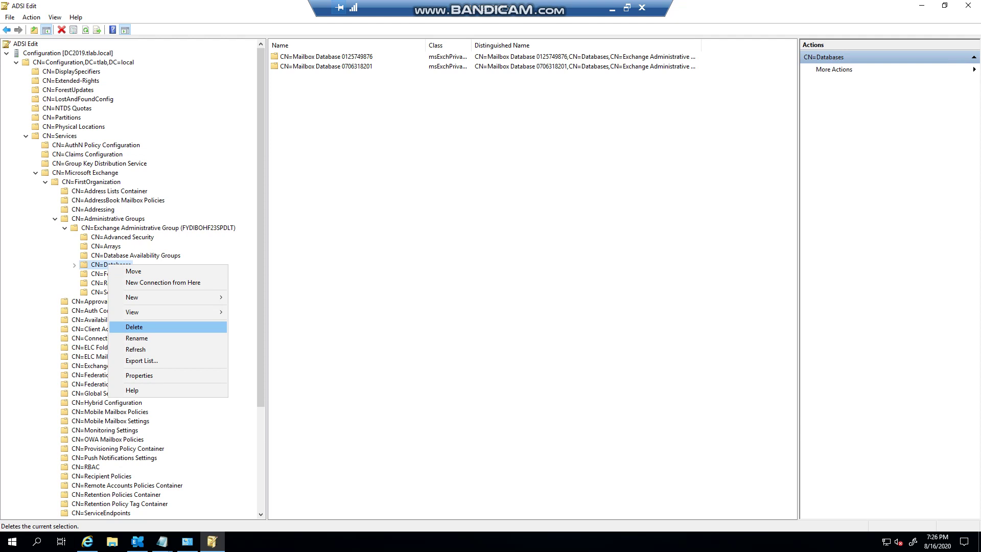
left_click(74, 264)
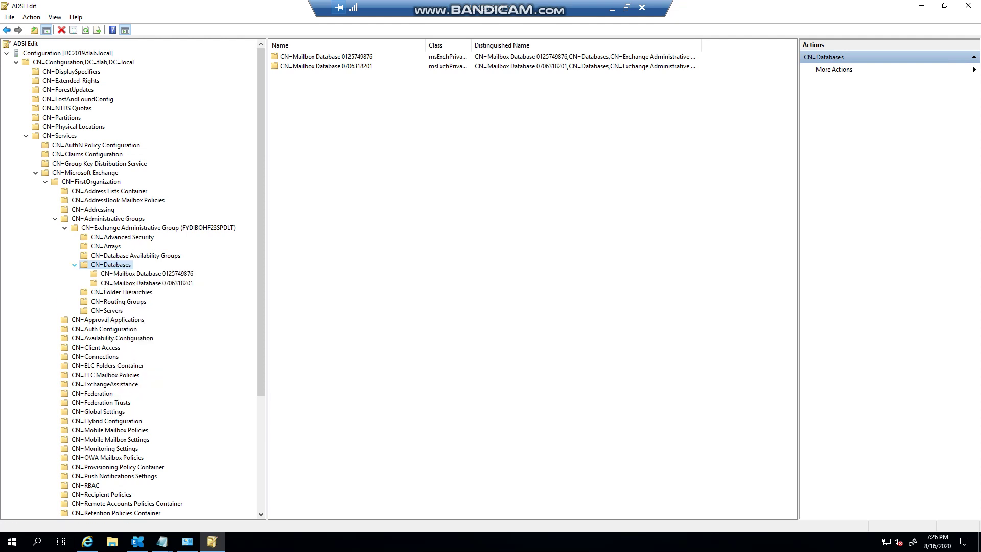
left_click(395, 152)
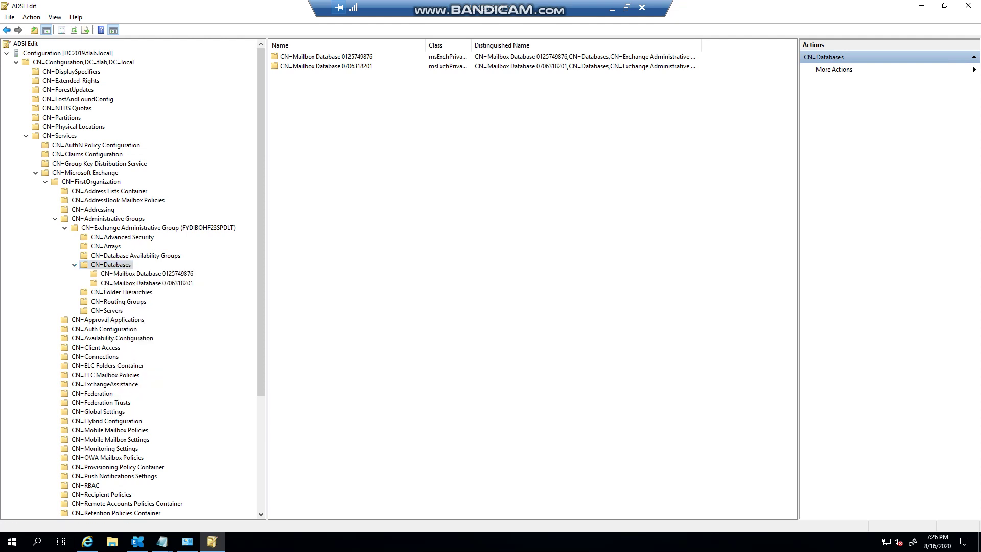
left_click(339, 57)
left_click(339, 66)
right_click(339, 66)
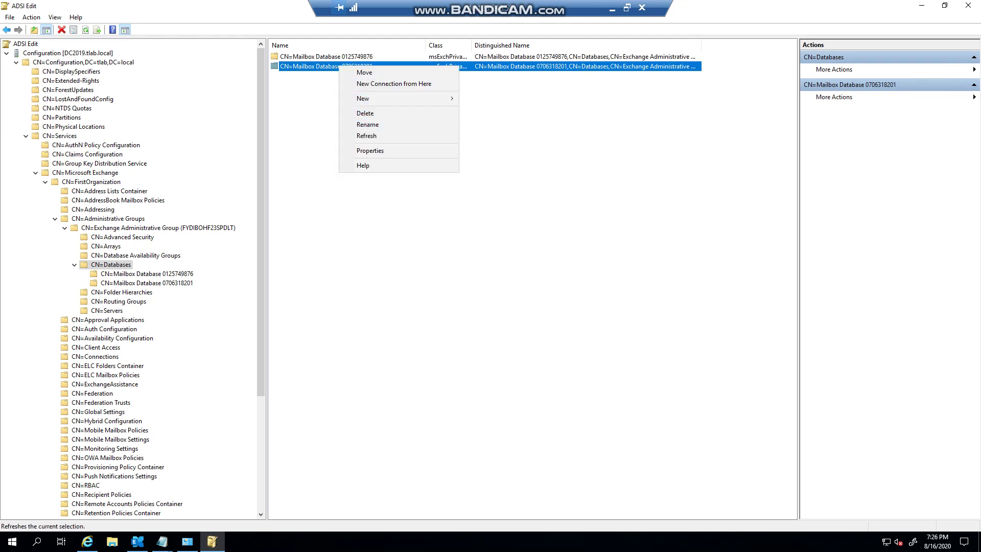
left_click(367, 135)
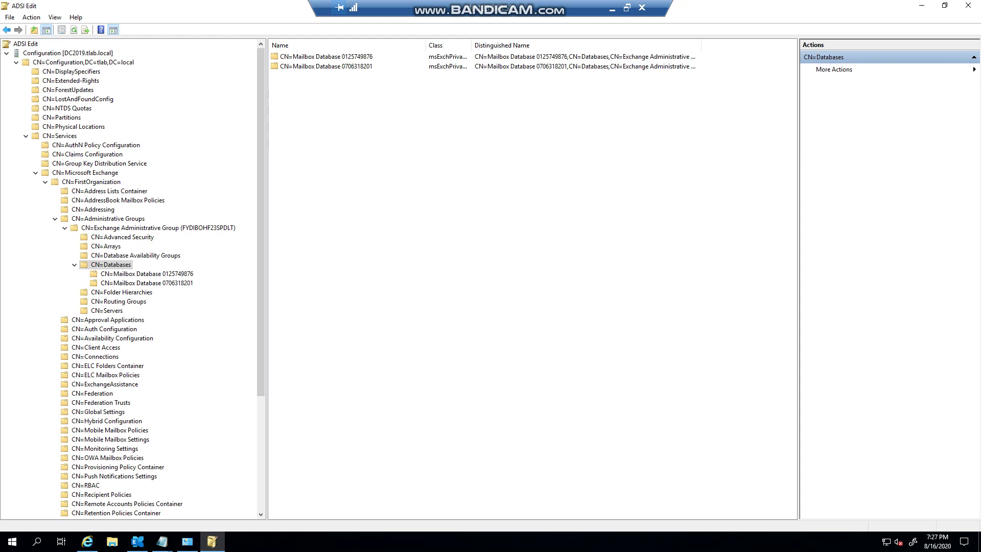
right_click(28, 44)
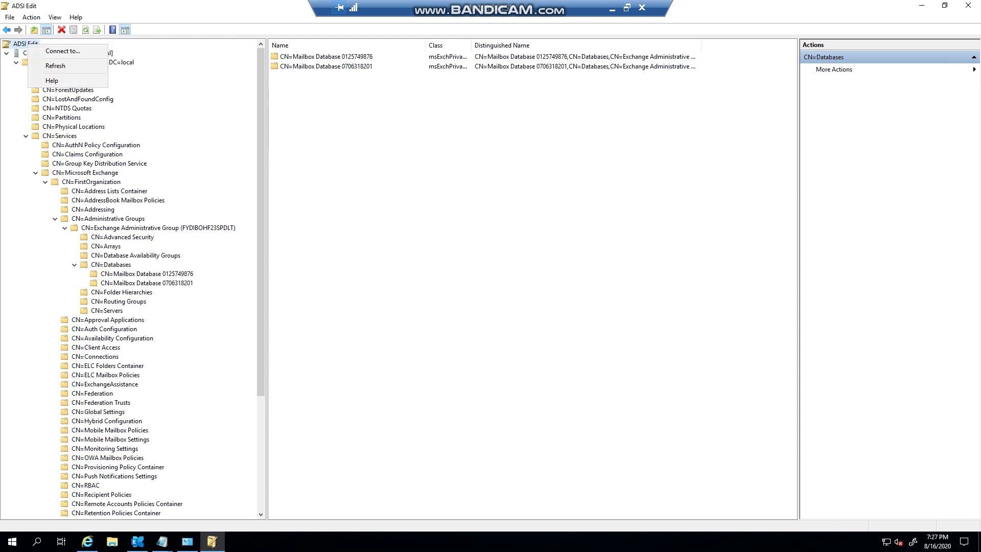
left_click(51, 51)
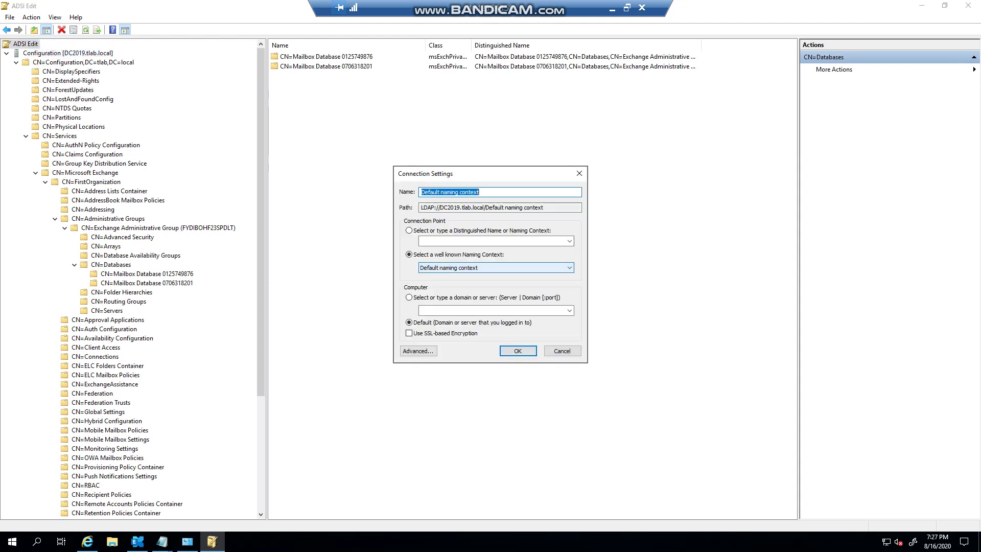
left_click(496, 268)
left_click(450, 281)
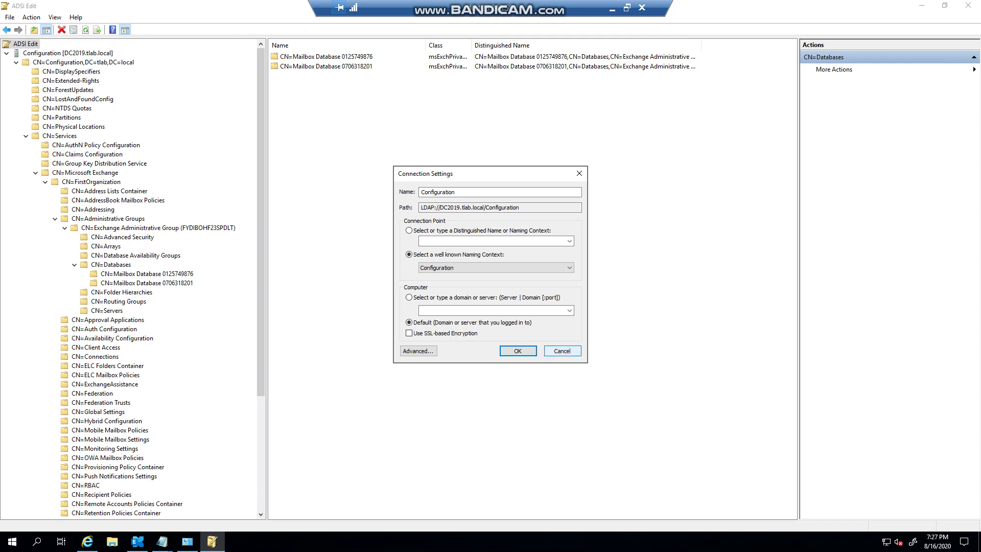
left_click(518, 350)
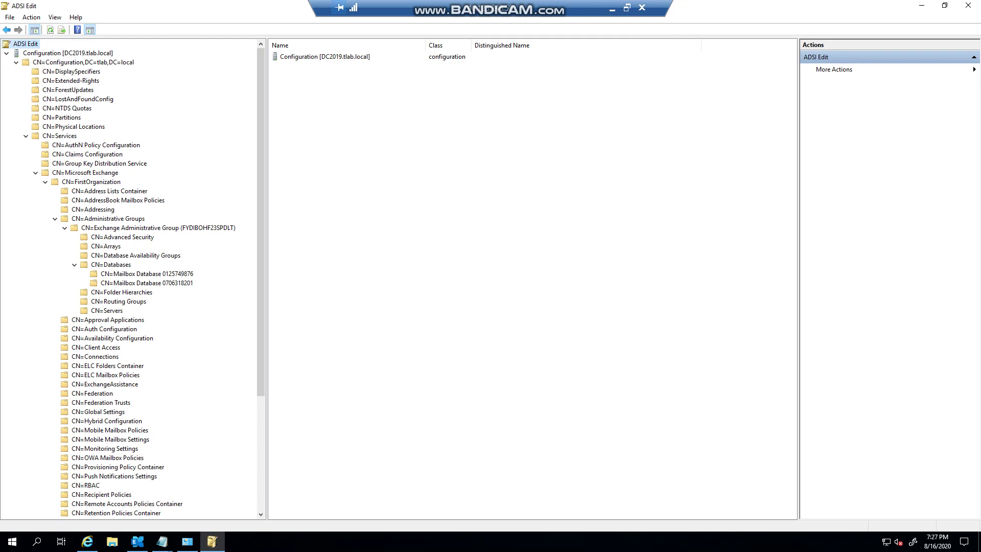
List the Exchange servers under CN=Servers and check the actions available for the CN=EX2019B object.
left_click(106, 311)
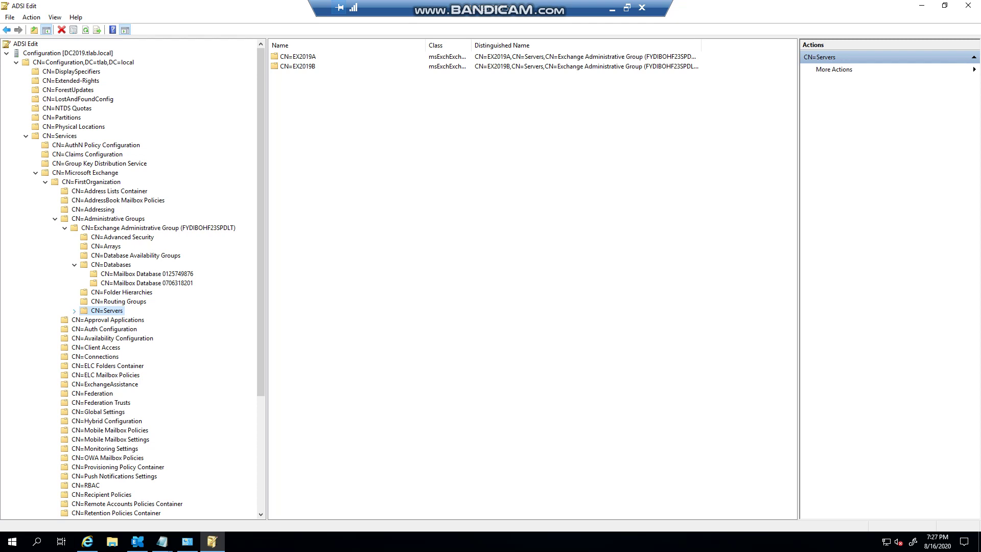
right_click(305, 66)
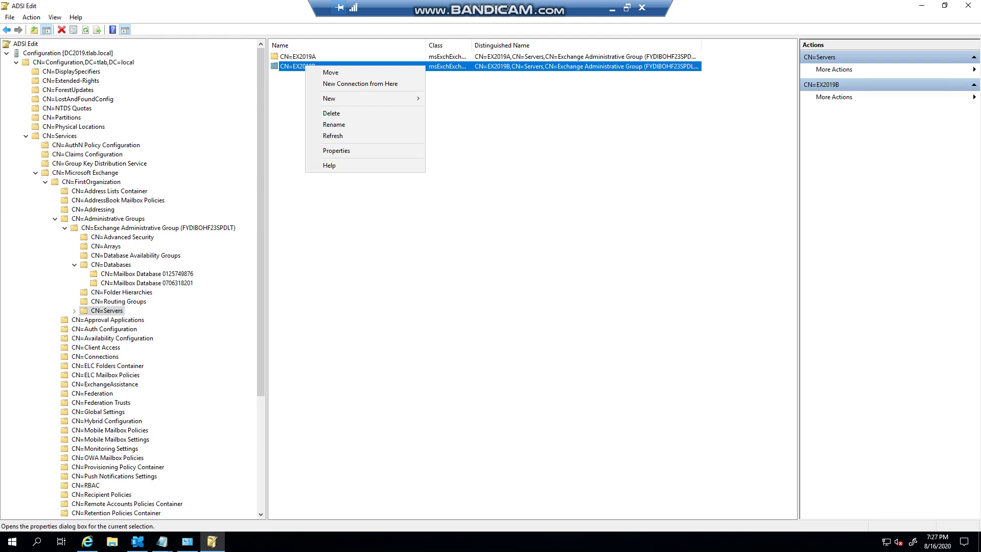
left_click(475, 194)
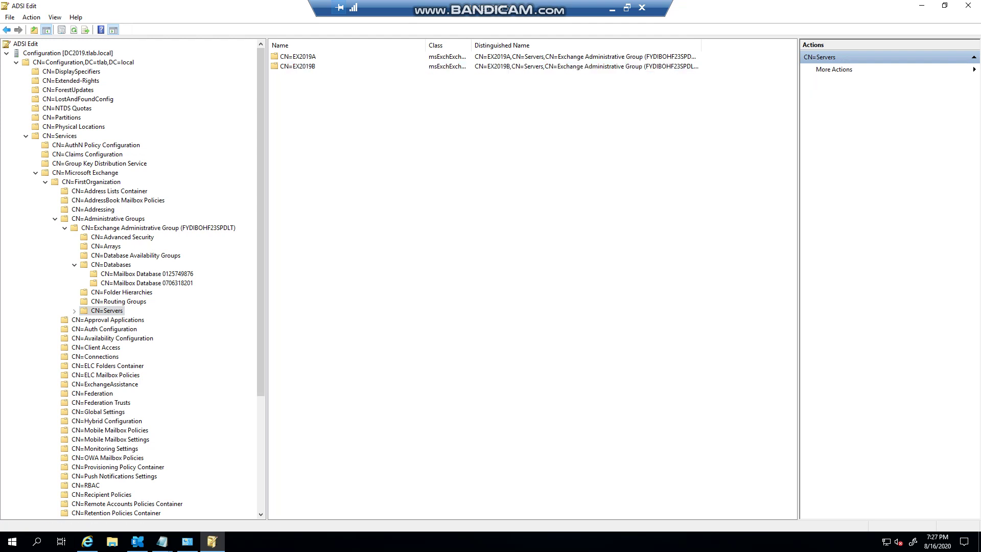